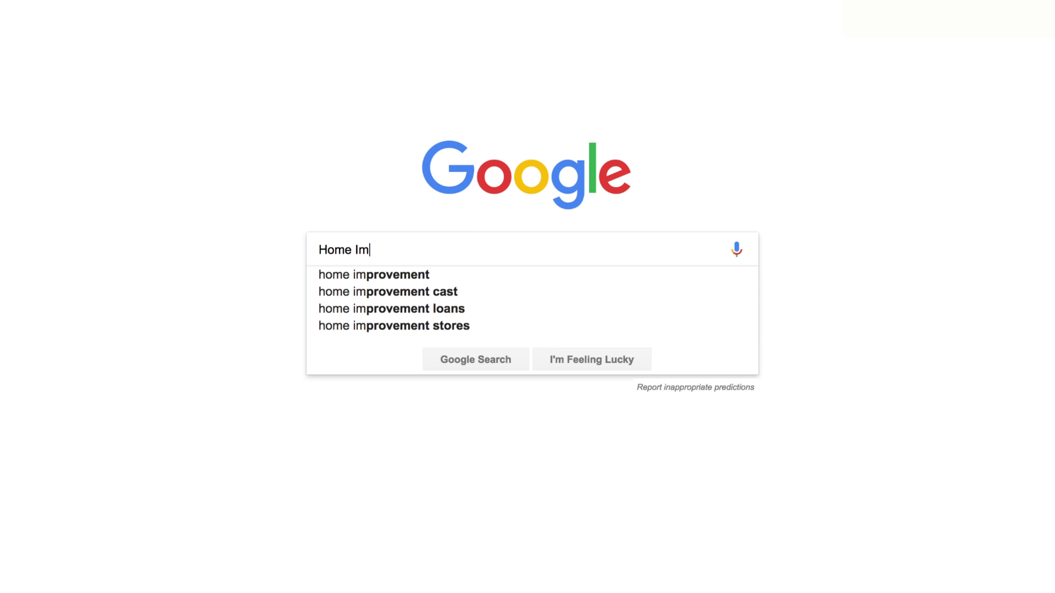
Search Google for 'Home Improvement' to see a sample store ad with nearby locations.
text(provement)
key(Return)
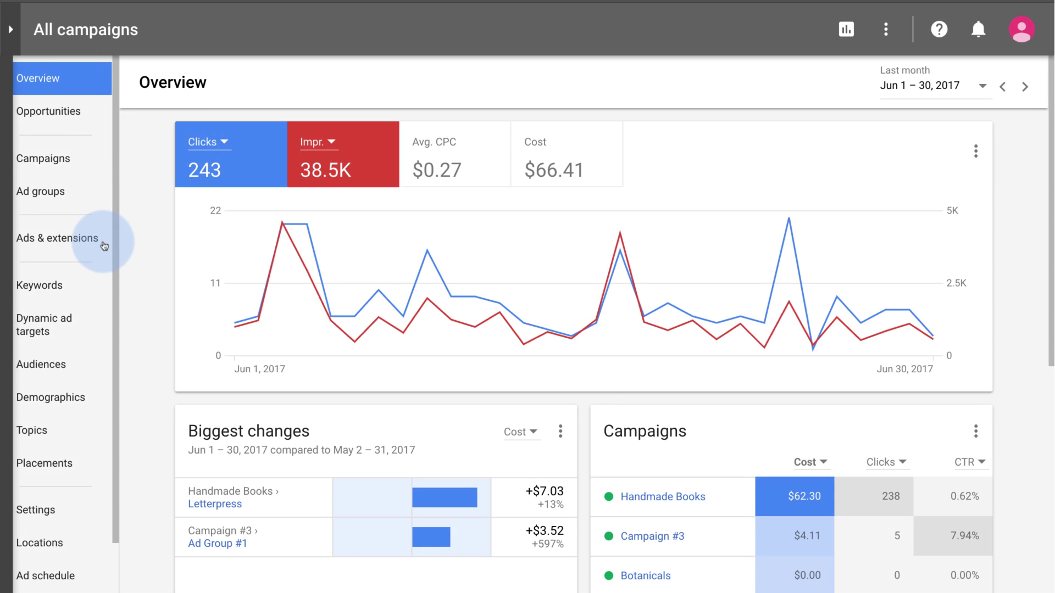
From the Extensions tab under Ads & extensions, start a new callout extension.
click(103, 239)
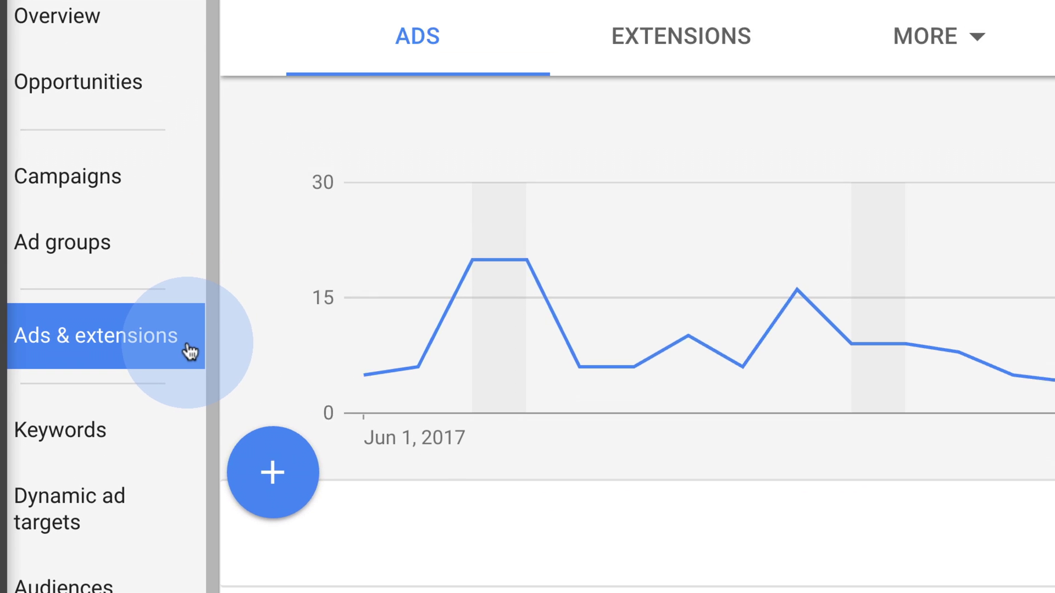
click(632, 184)
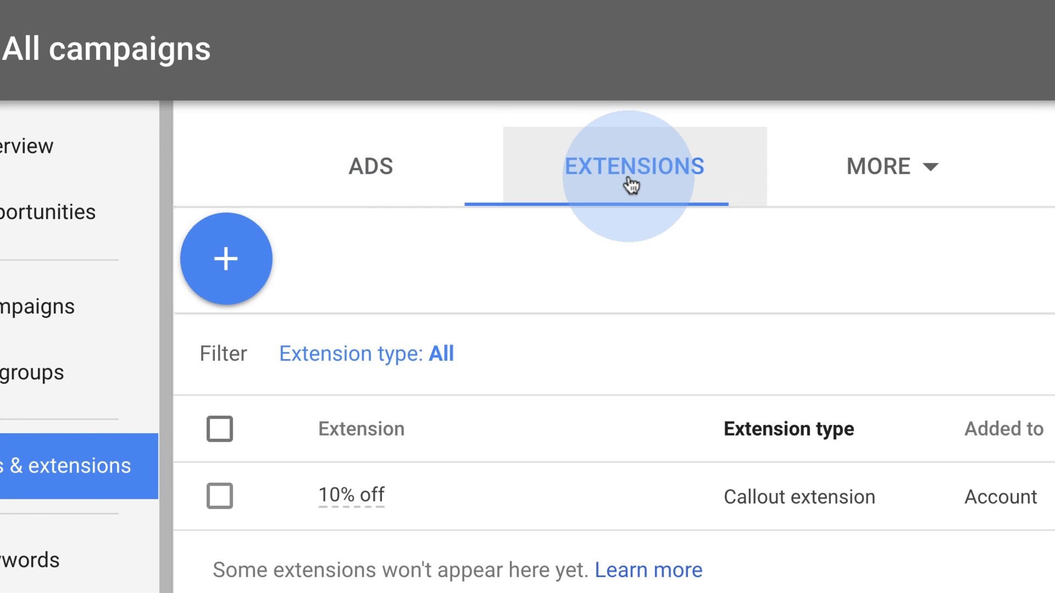
click(250, 279)
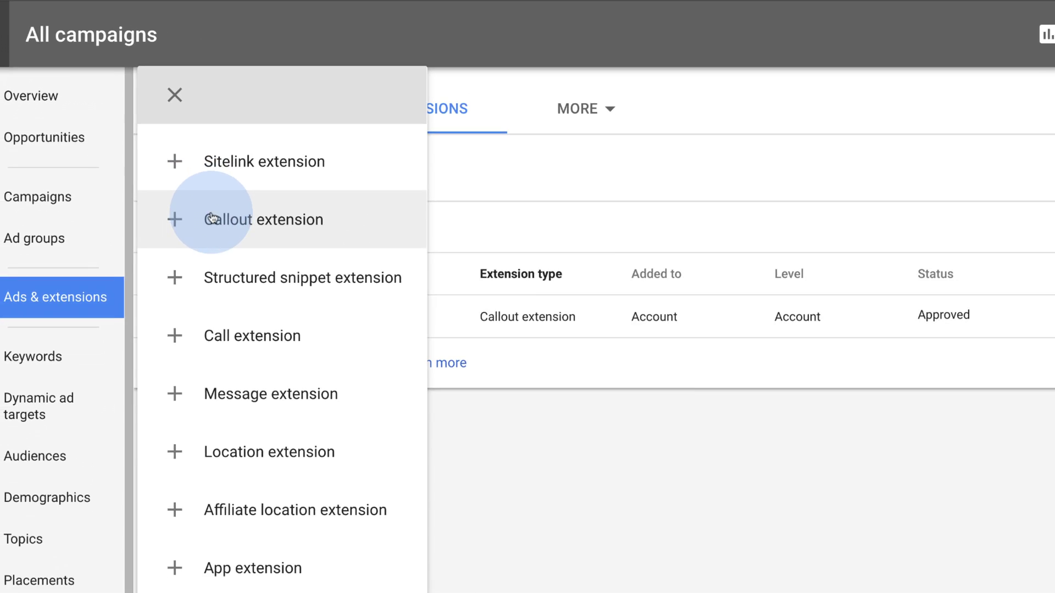
click(184, 188)
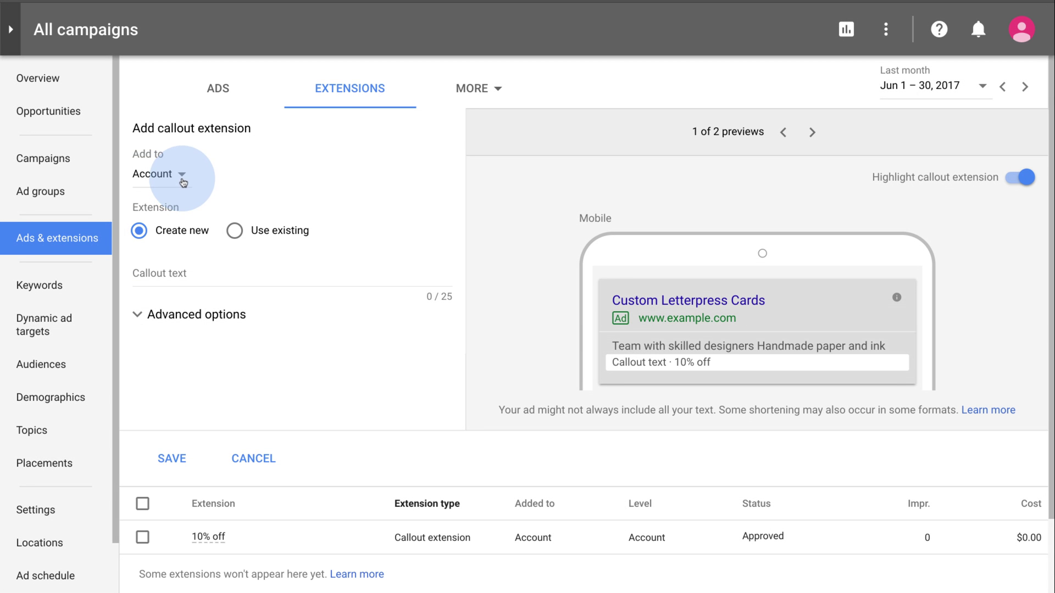
Set the callout to Account level and enter '24/7 customer support' as its text.
click(185, 188)
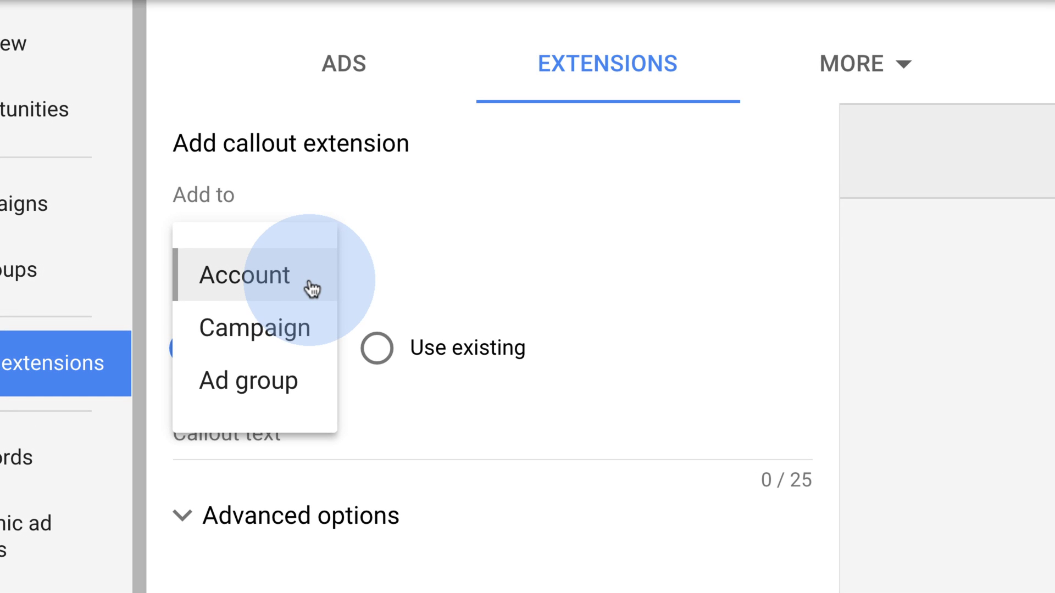
click(312, 288)
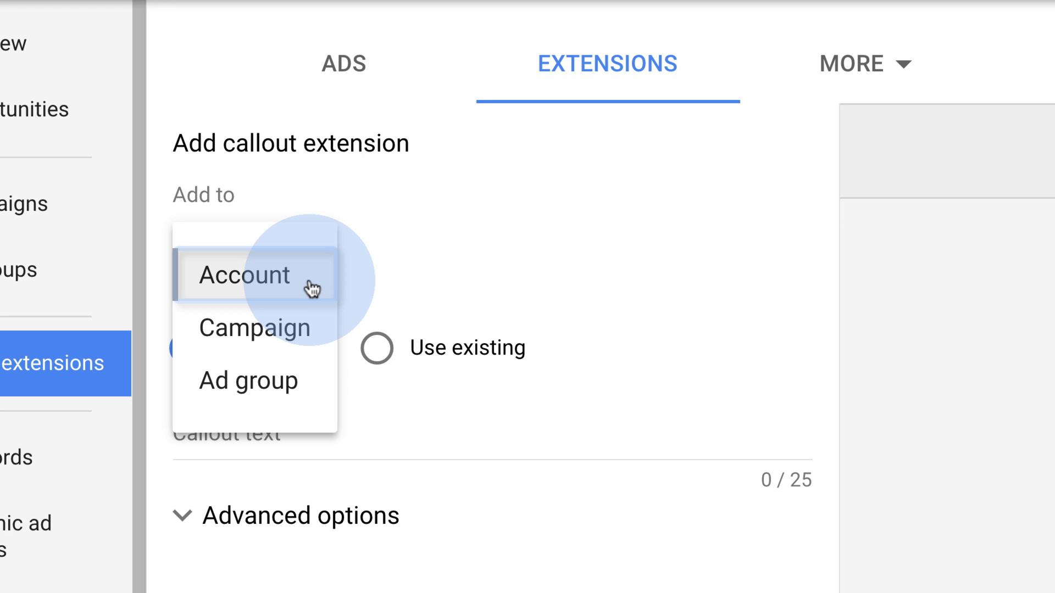
click(370, 427)
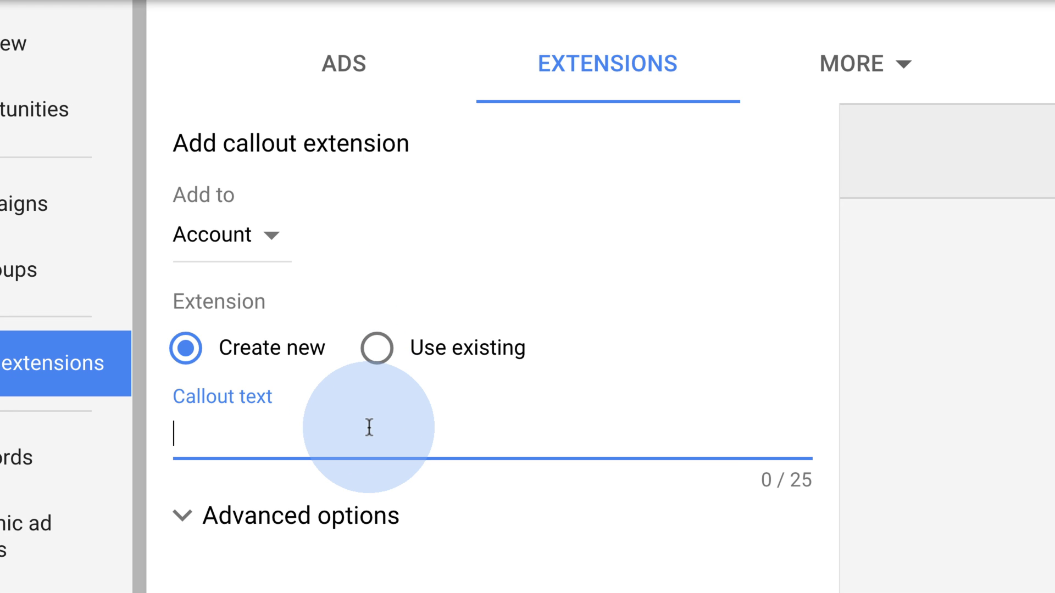
text(24)
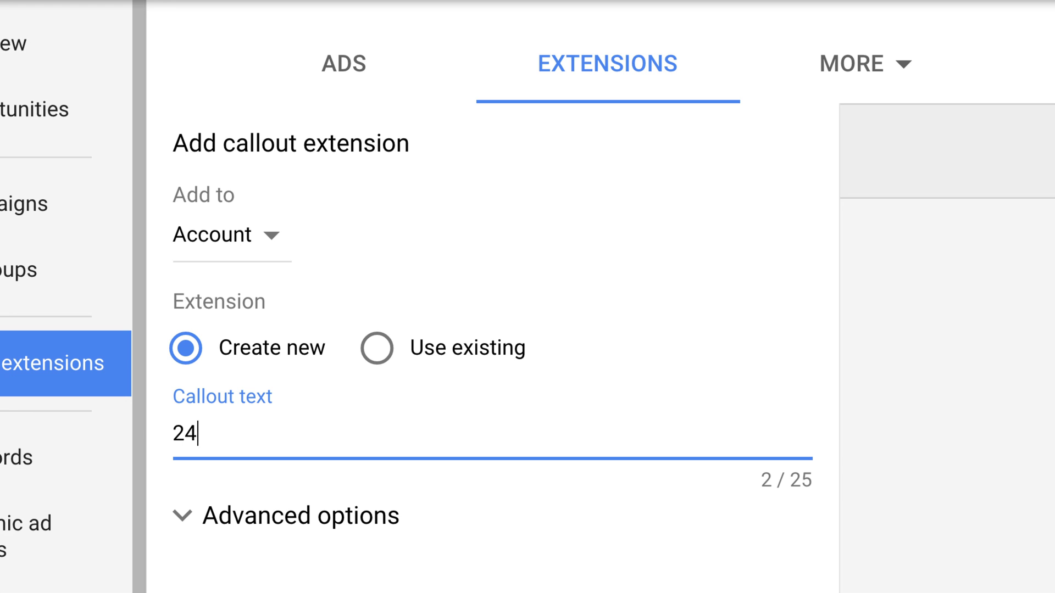
text(/7 cust)
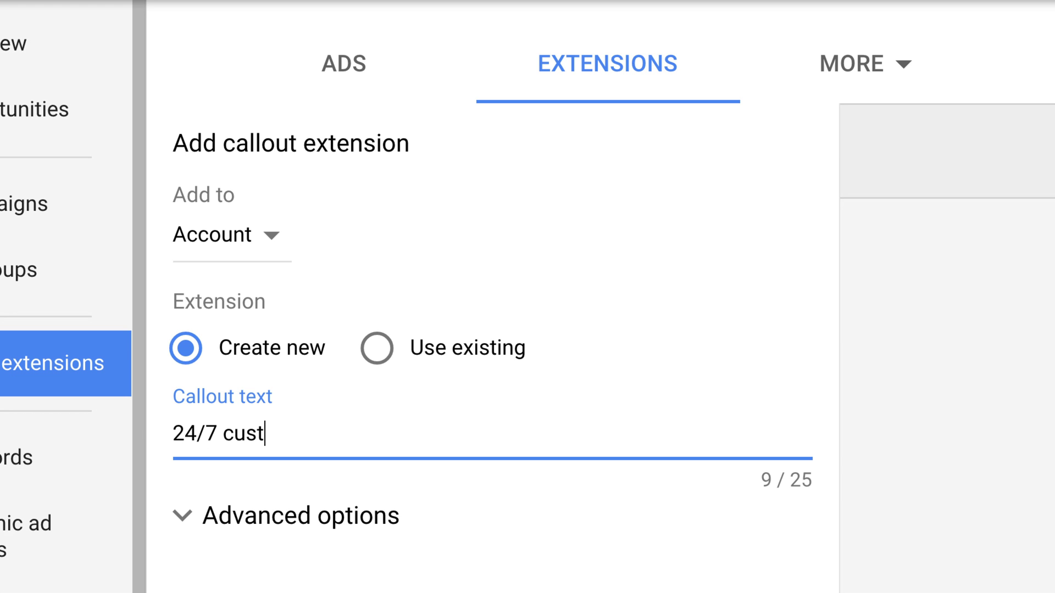
text(upport)
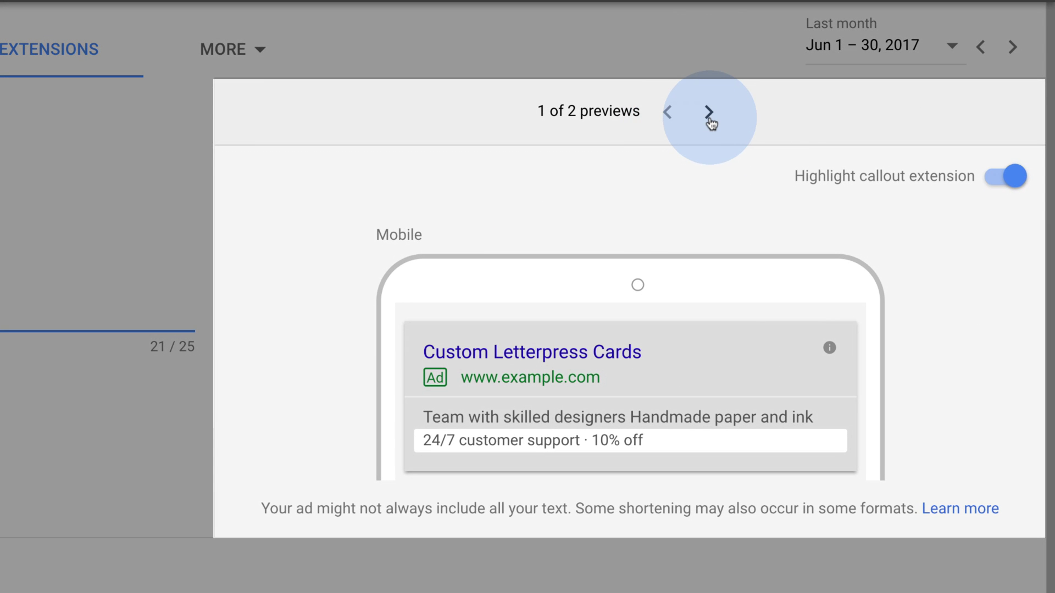
Preview the callout on desktop and toggle callout highlighting off and back on.
click(709, 113)
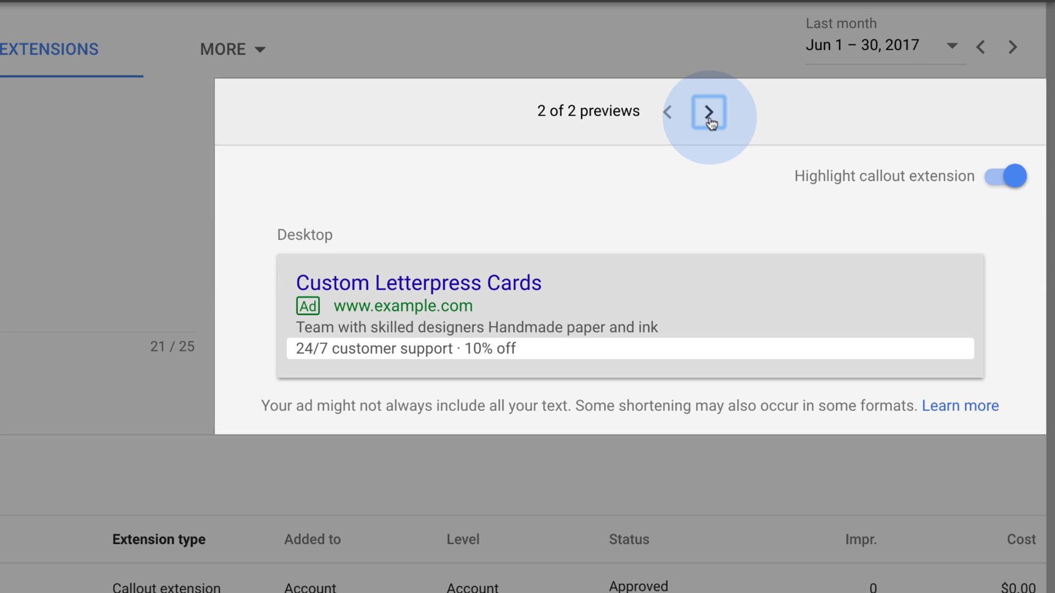
click(1006, 186)
click(1007, 189)
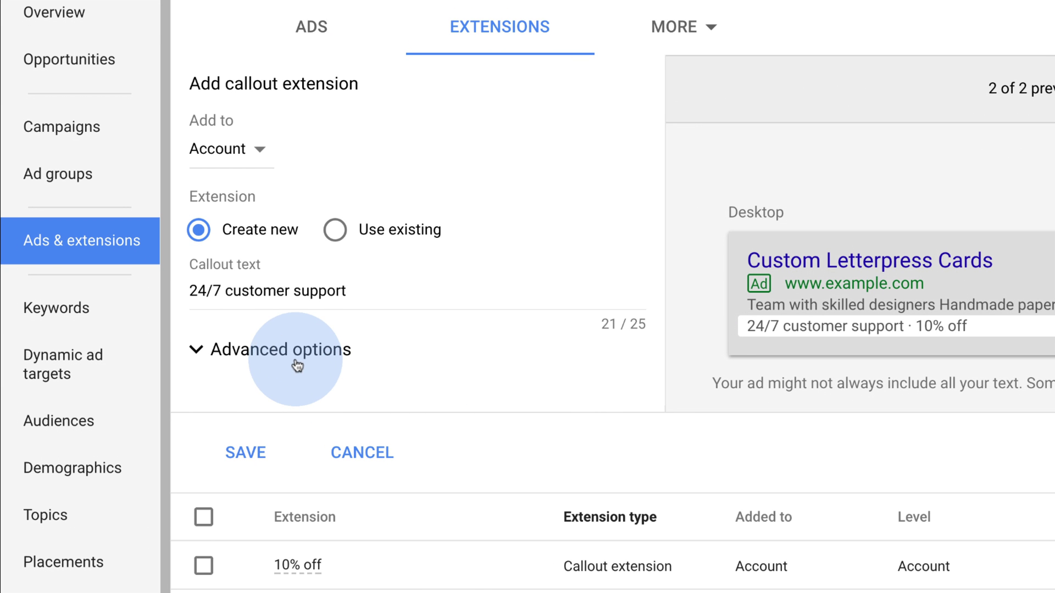
Make the callout mobile-preferred, schedule it Jul 27–Aug 10, 2017, and save it.
click(273, 355)
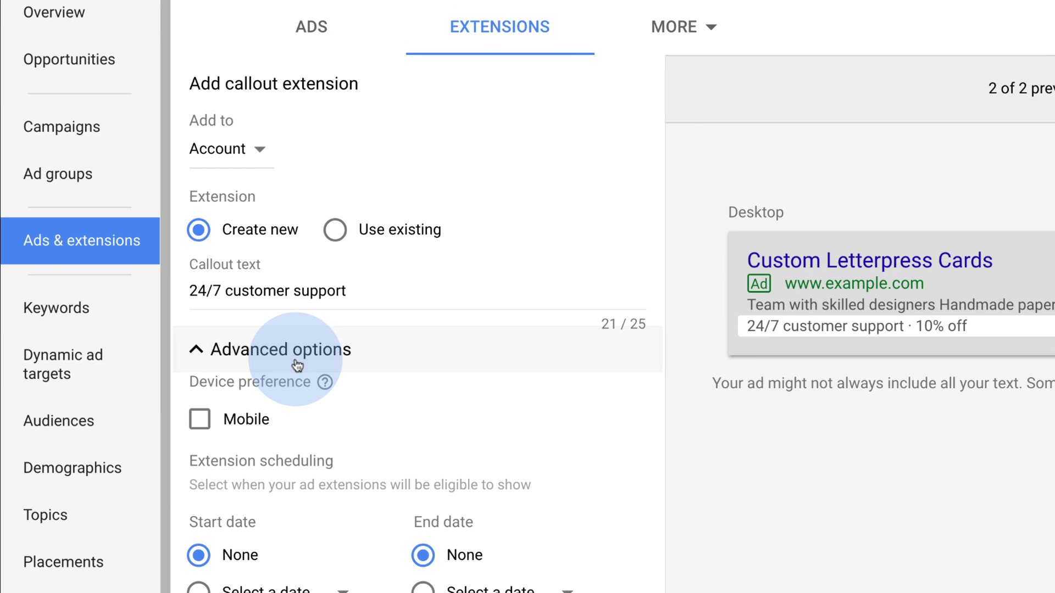
click(202, 426)
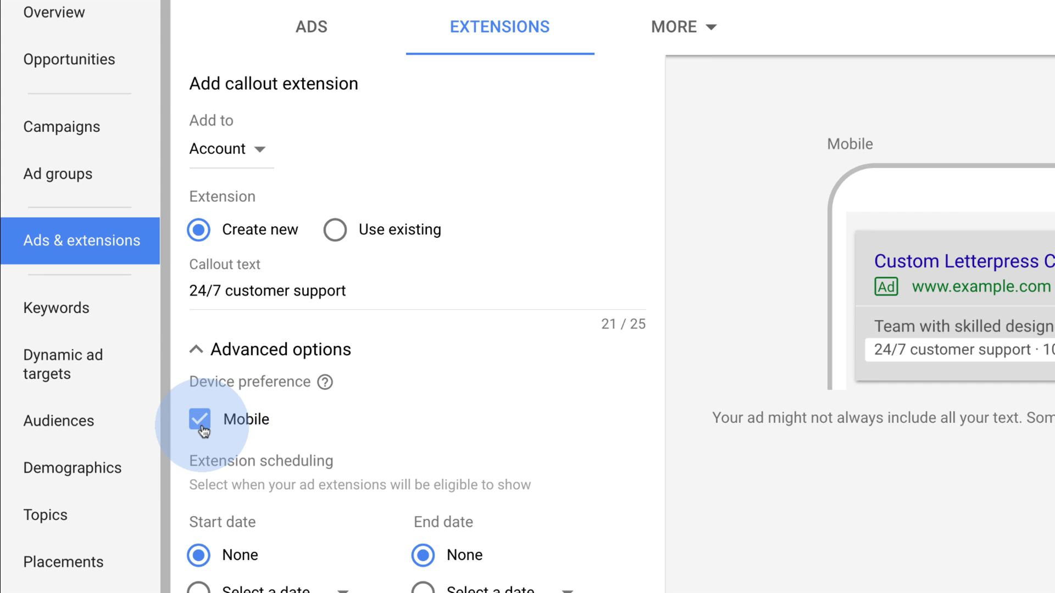
scroll(204, 432, down, 4)
click(199, 397)
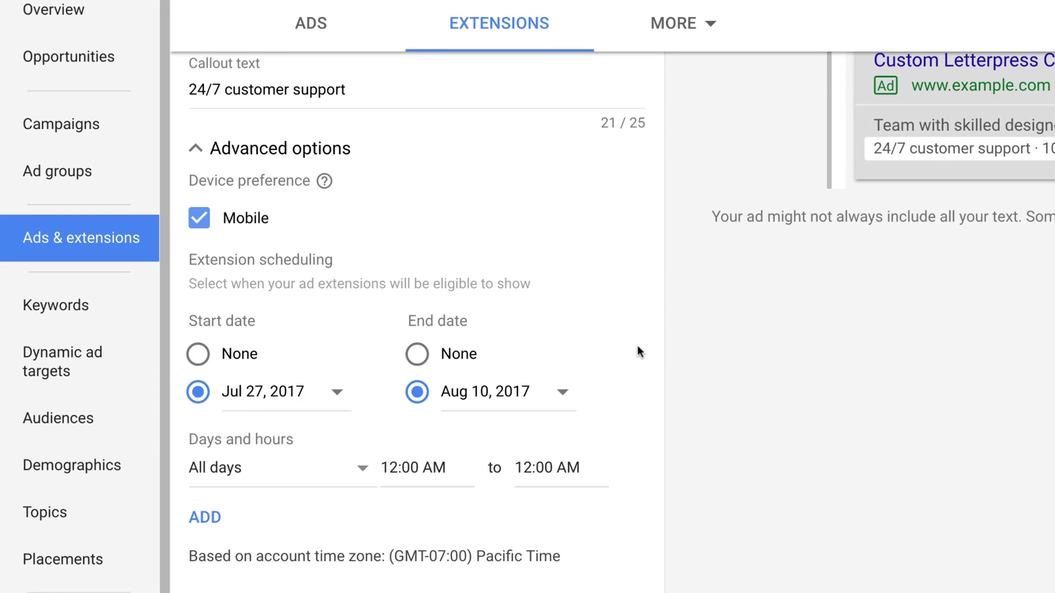
click(264, 493)
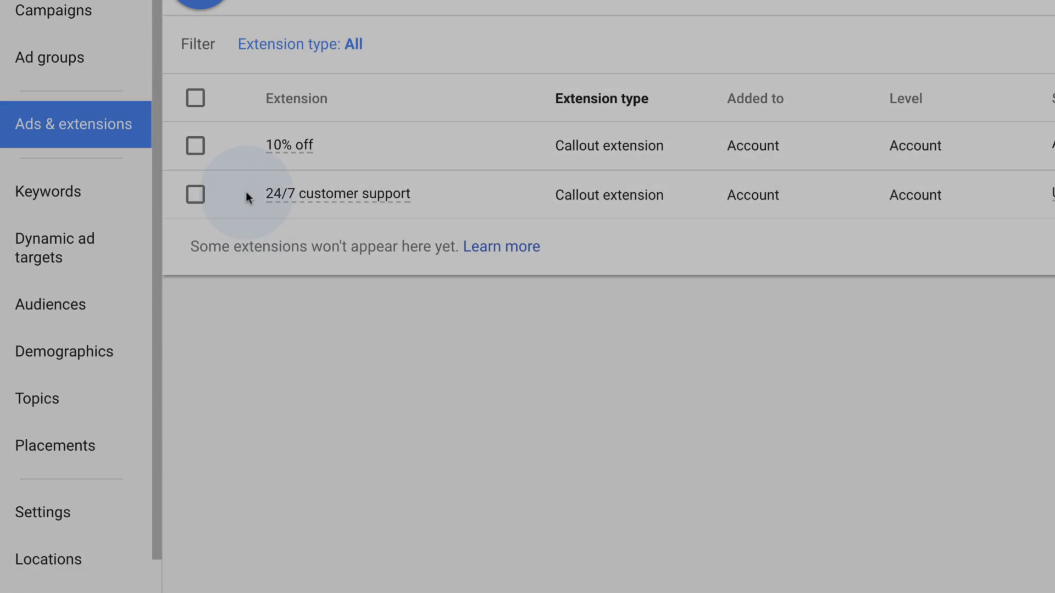
Add a Styles structured snippet with Letterpress Kits, Matching Envelopes and three more values, and save.
click(225, 214)
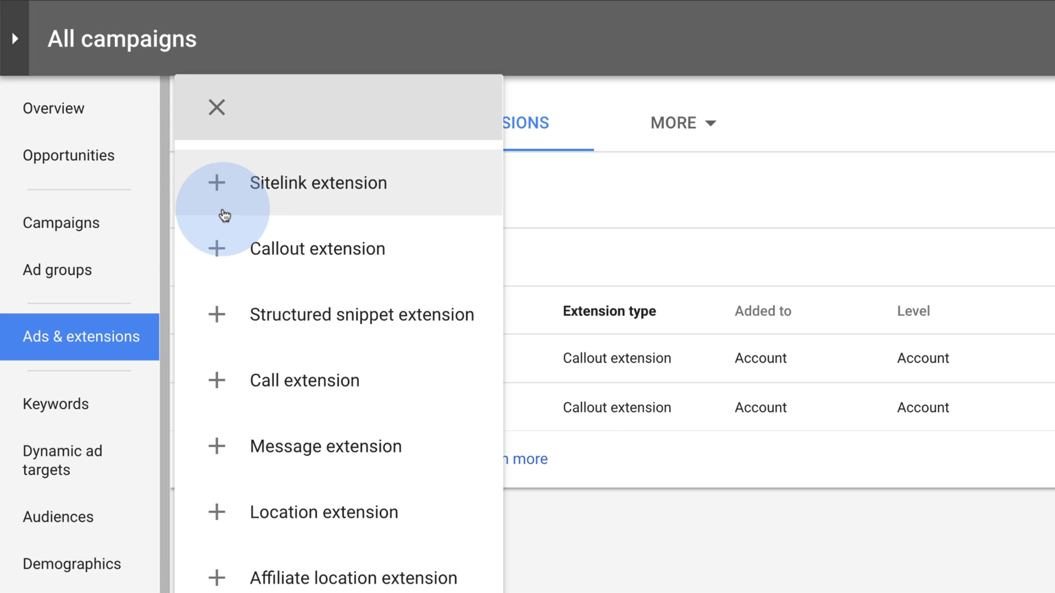
click(307, 318)
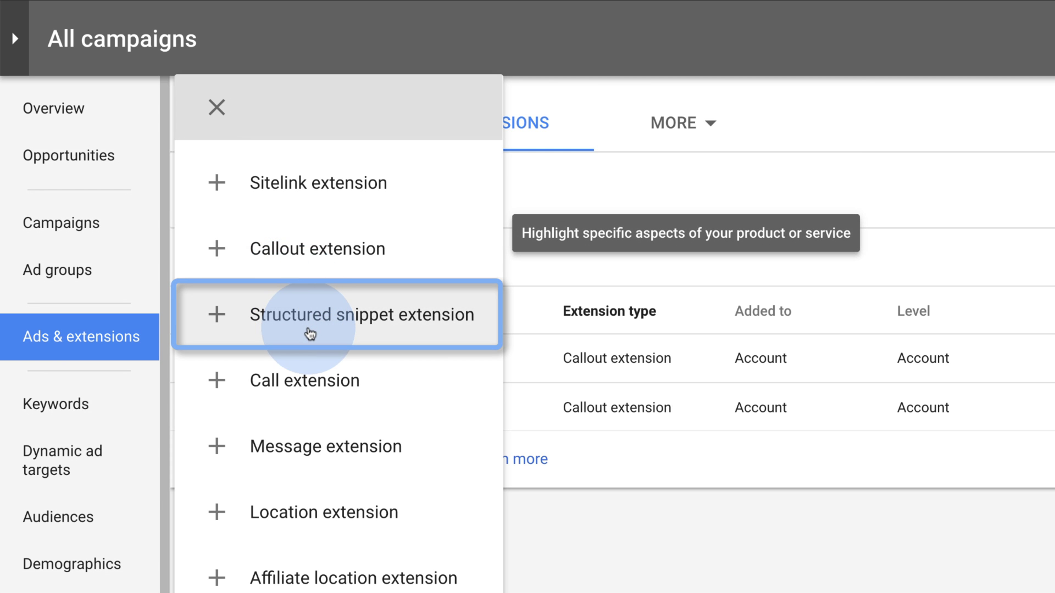
click(285, 299)
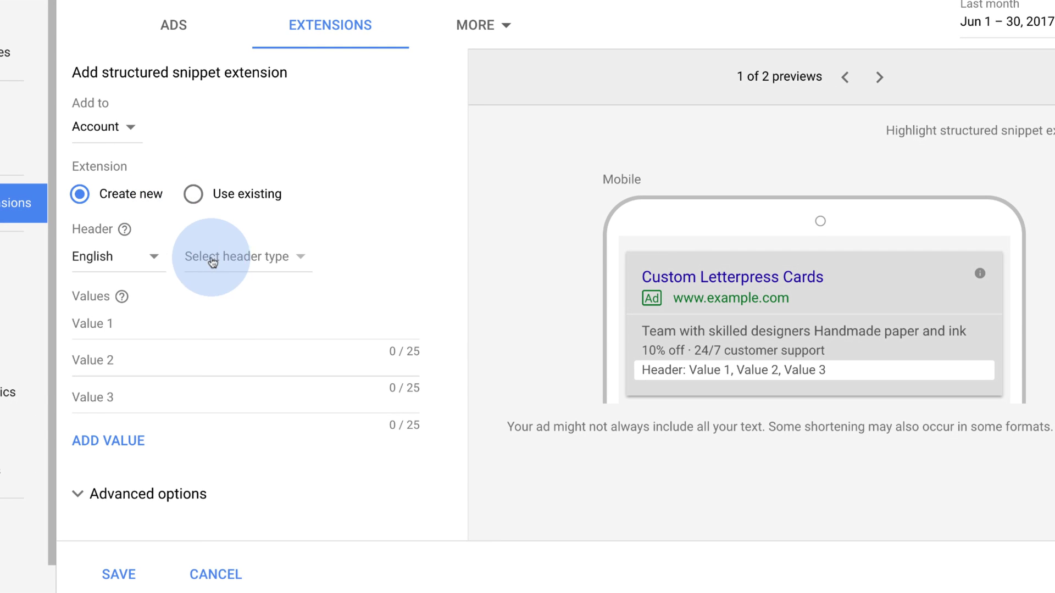
click(213, 256)
scroll(219, 329, down, 1)
click(213, 546)
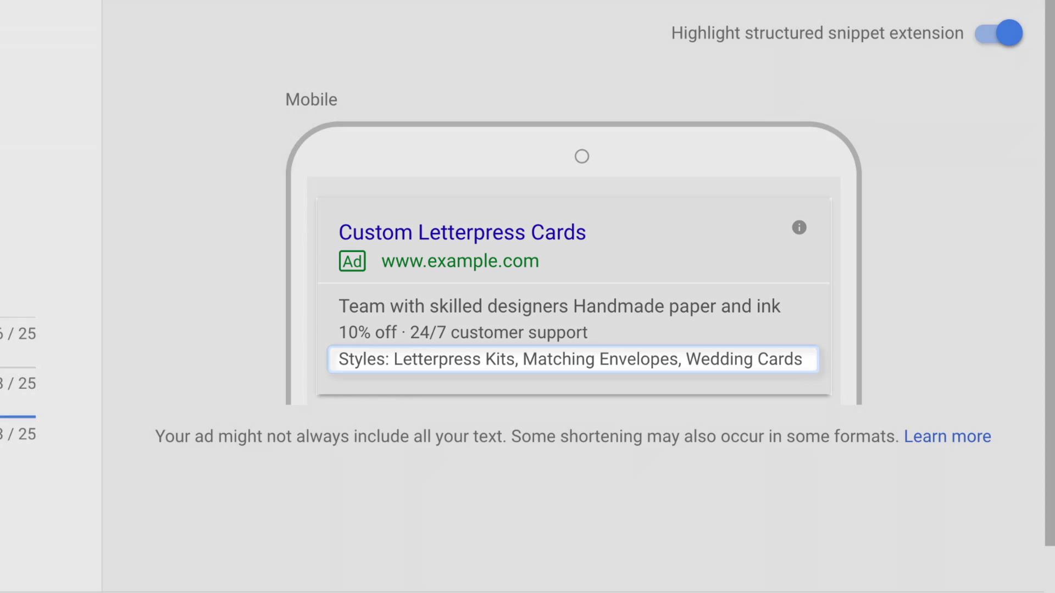
scroll(71, 337, down, 2)
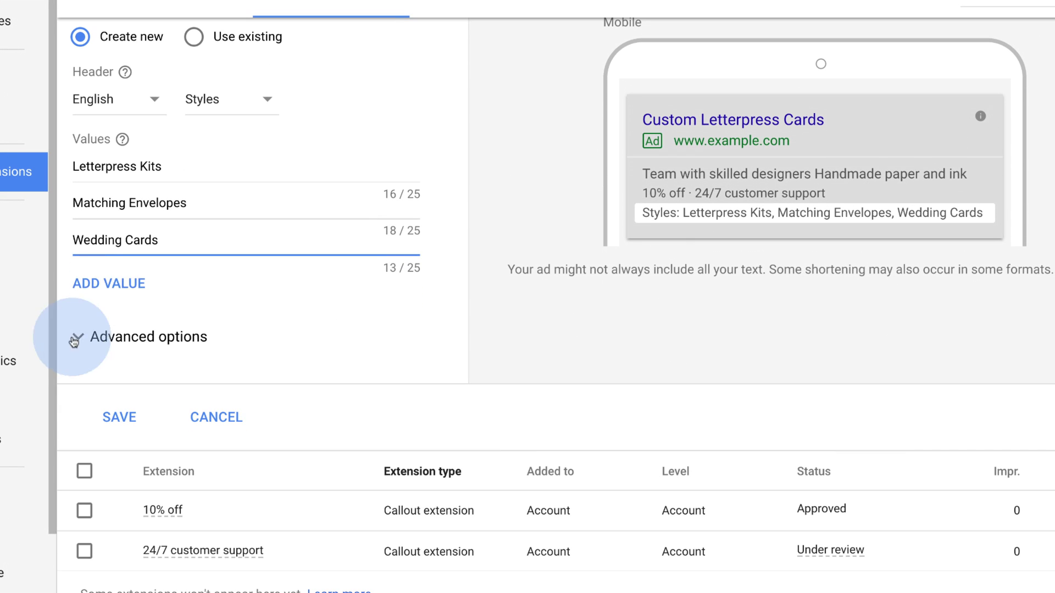
click(90, 285)
text(Custom Printing)
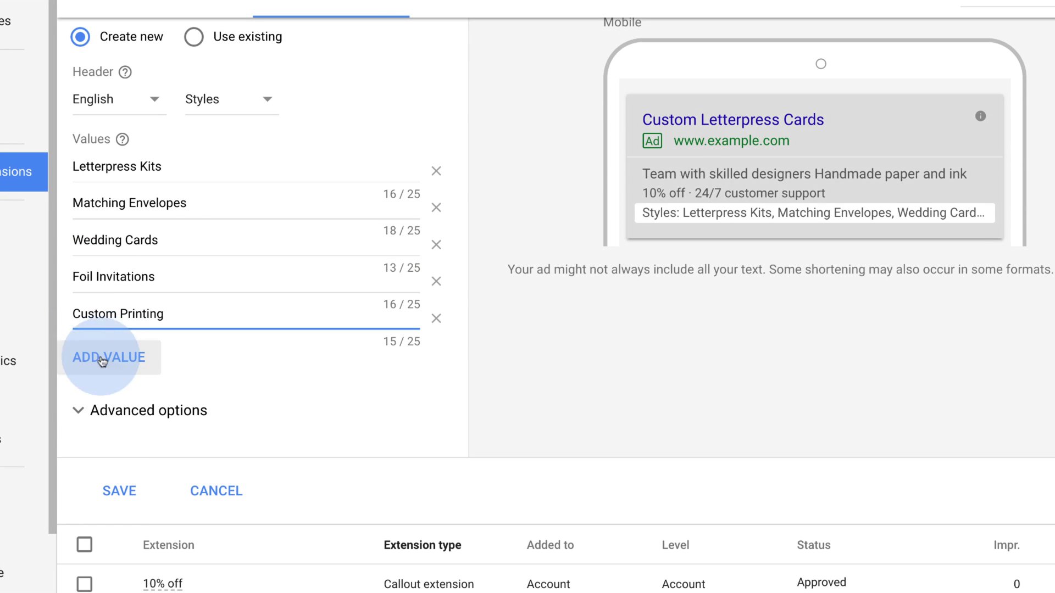
click(118, 490)
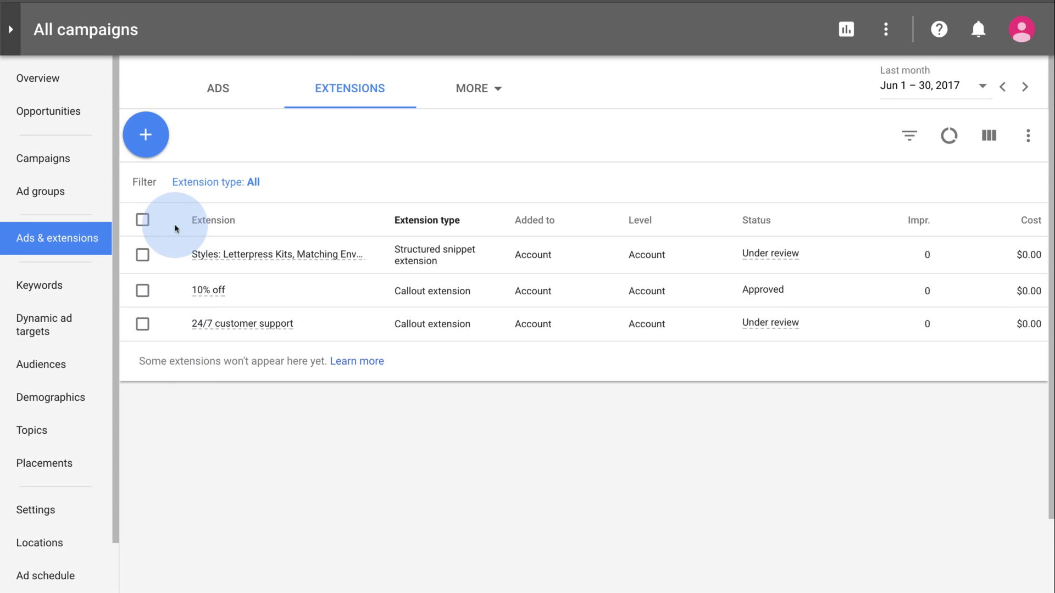
Start a new account-level sitelink extension with the cursor in its Sitelink text field.
click(146, 130)
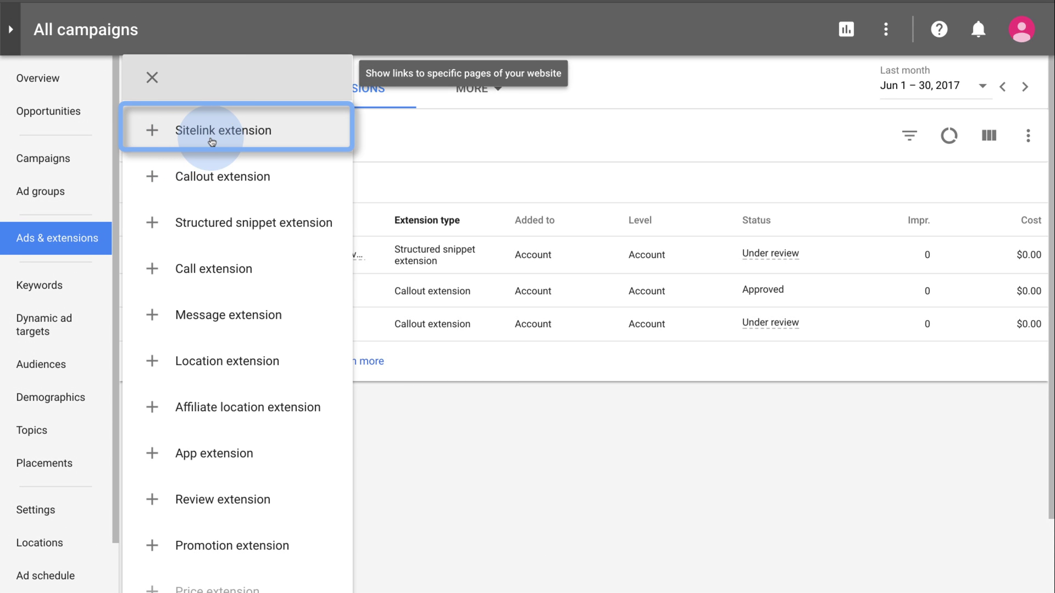
click(211, 141)
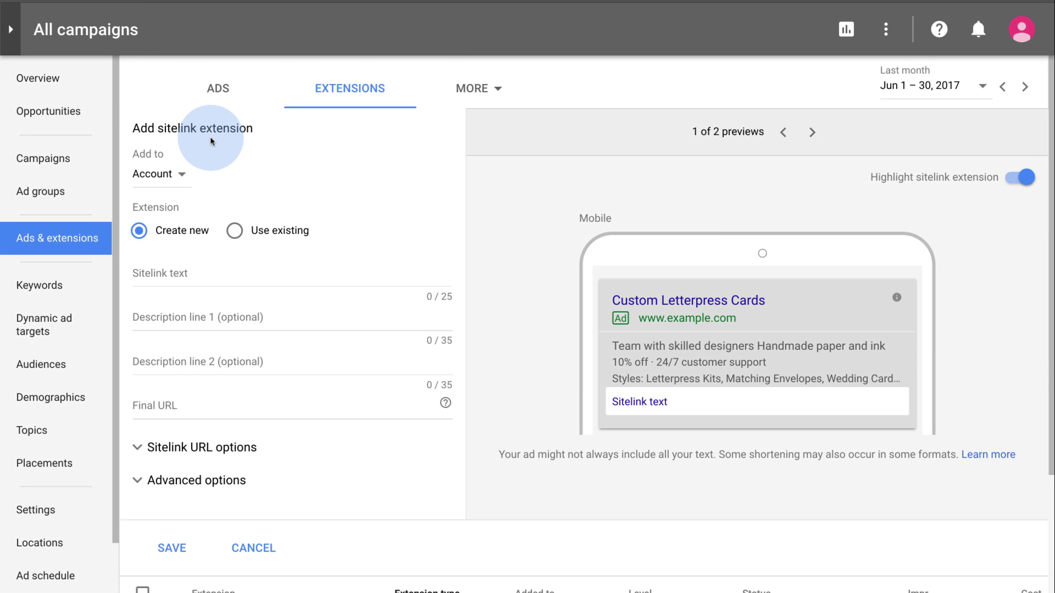
click(151, 274)
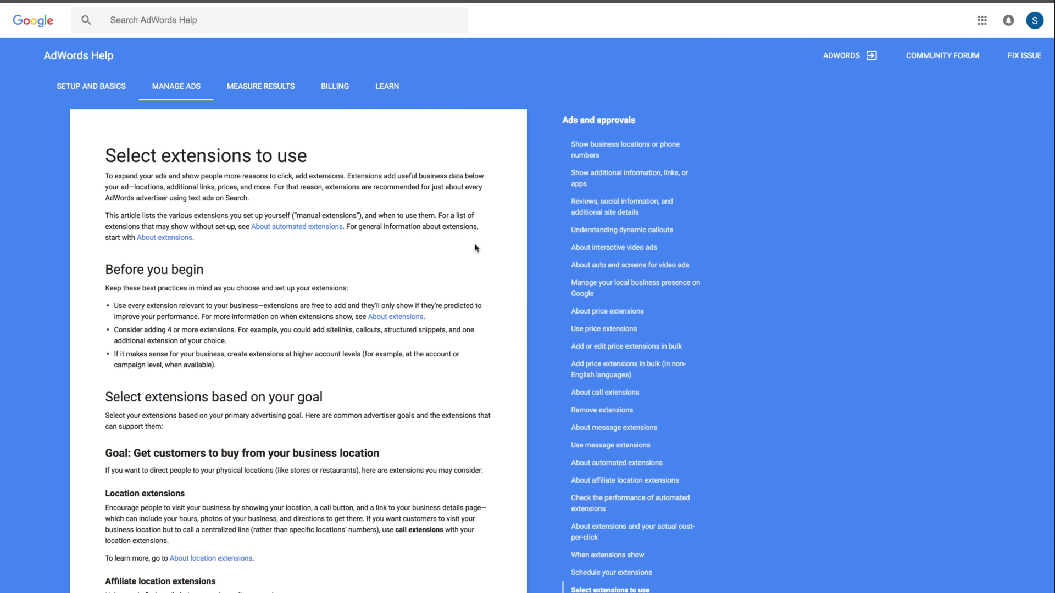
Scroll the 'Select extensions to use' help article down to the app extension recommendations.
scroll(475, 248, down, 3)
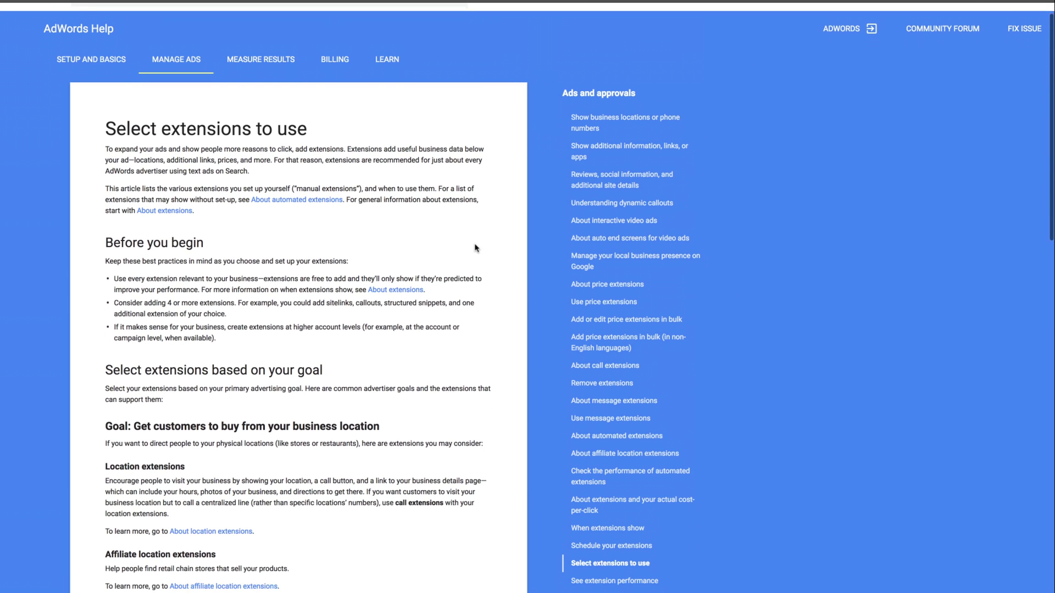
scroll(475, 248, down, 1)
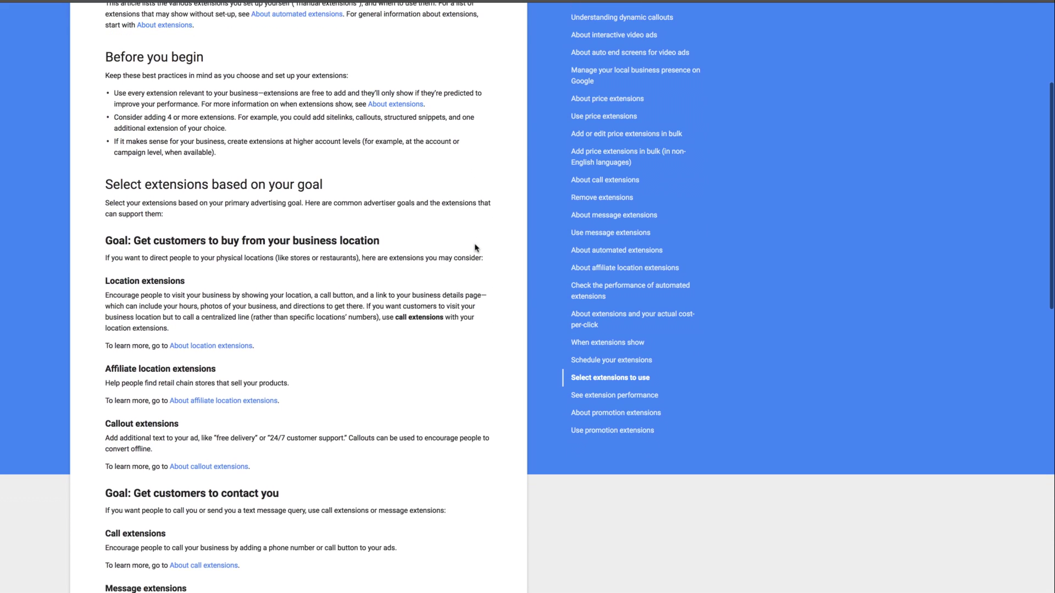
scroll(475, 248, down, 1)
scroll(475, 248, down, 1)
scroll(475, 247, down, 1)
scroll(475, 247, down, 1)
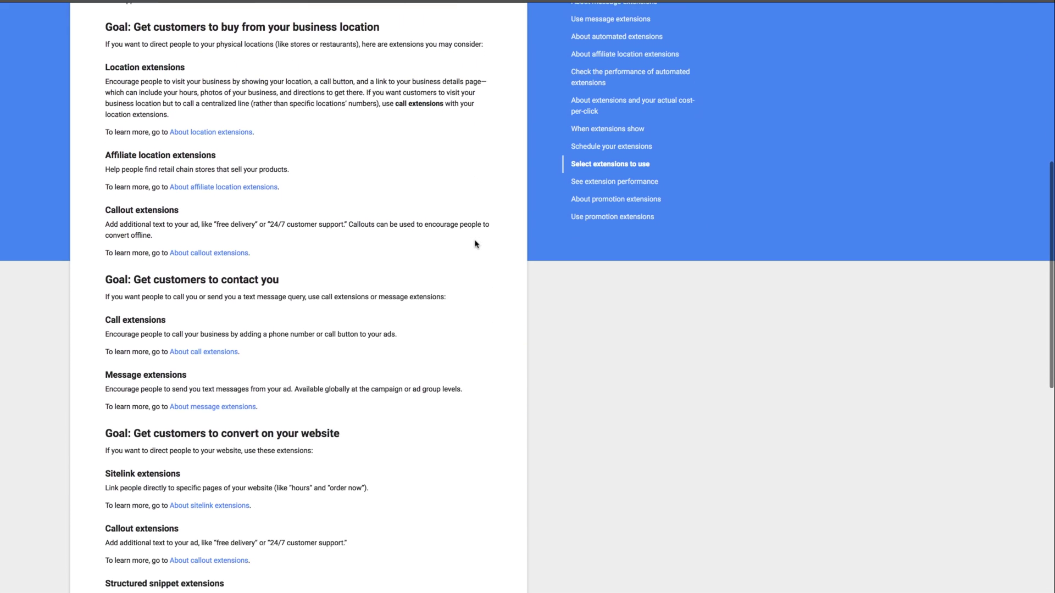
scroll(475, 247, down, 1)
scroll(475, 248, down, 2)
scroll(475, 244, down, 1)
scroll(476, 244, down, 1)
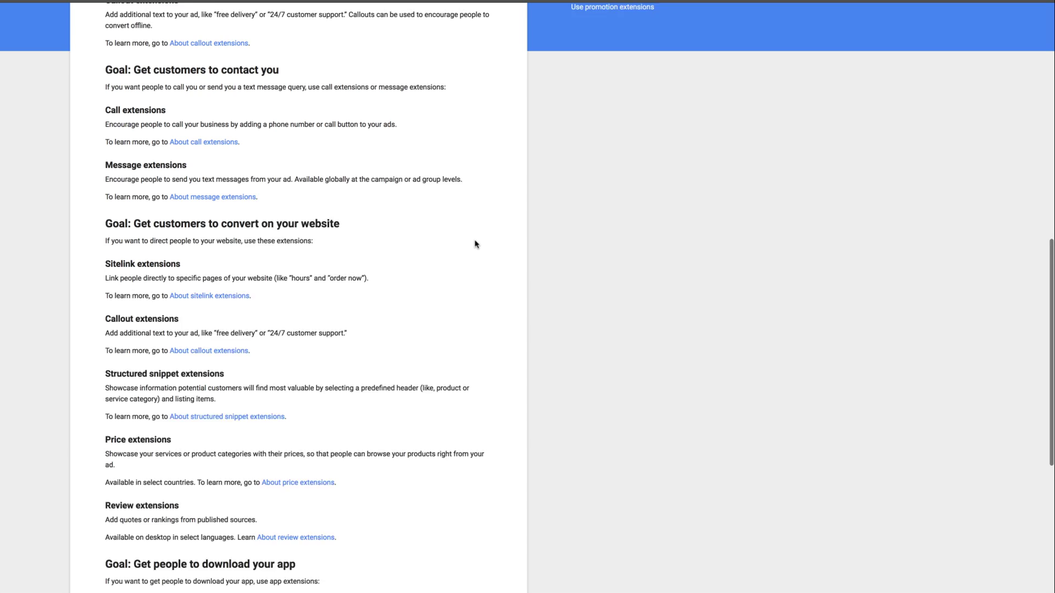
scroll(476, 244, down, 1)
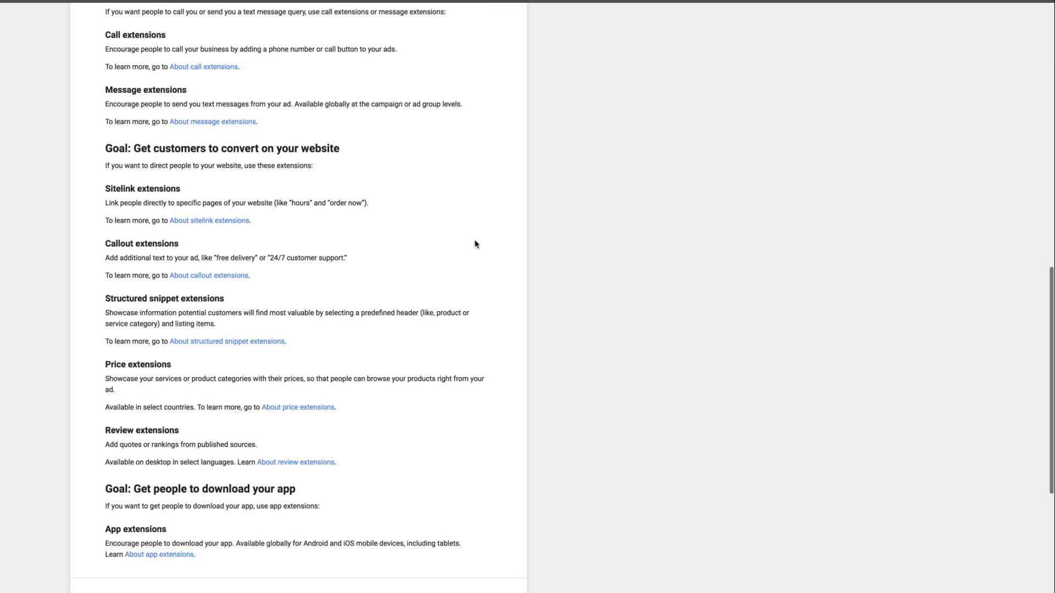